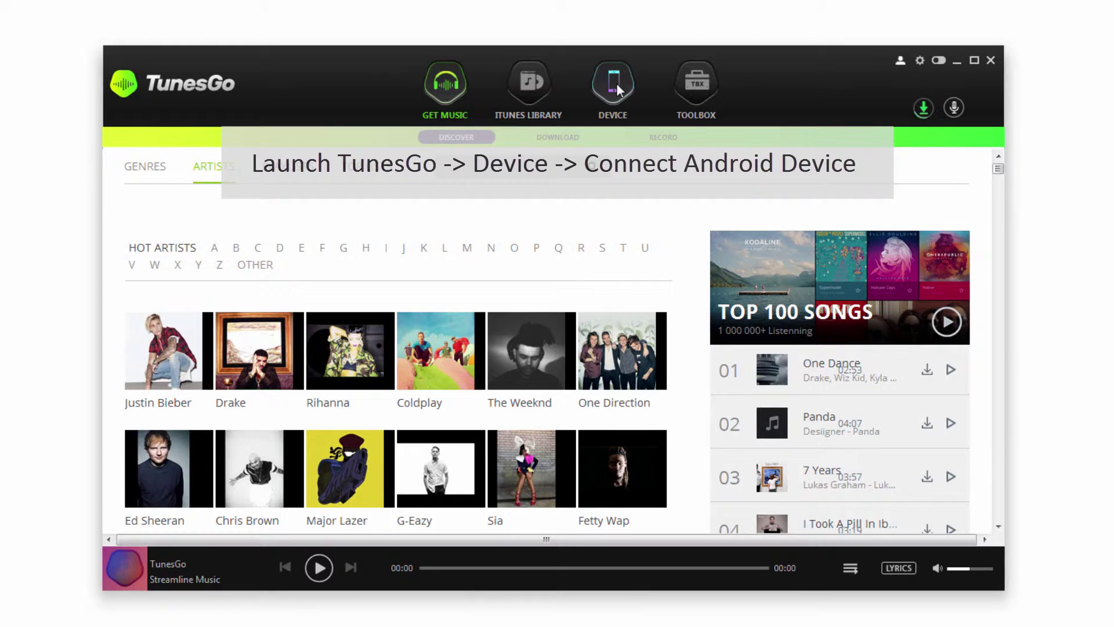
Open the DEVICE section to show the Android phone connection guide
click(617, 86)
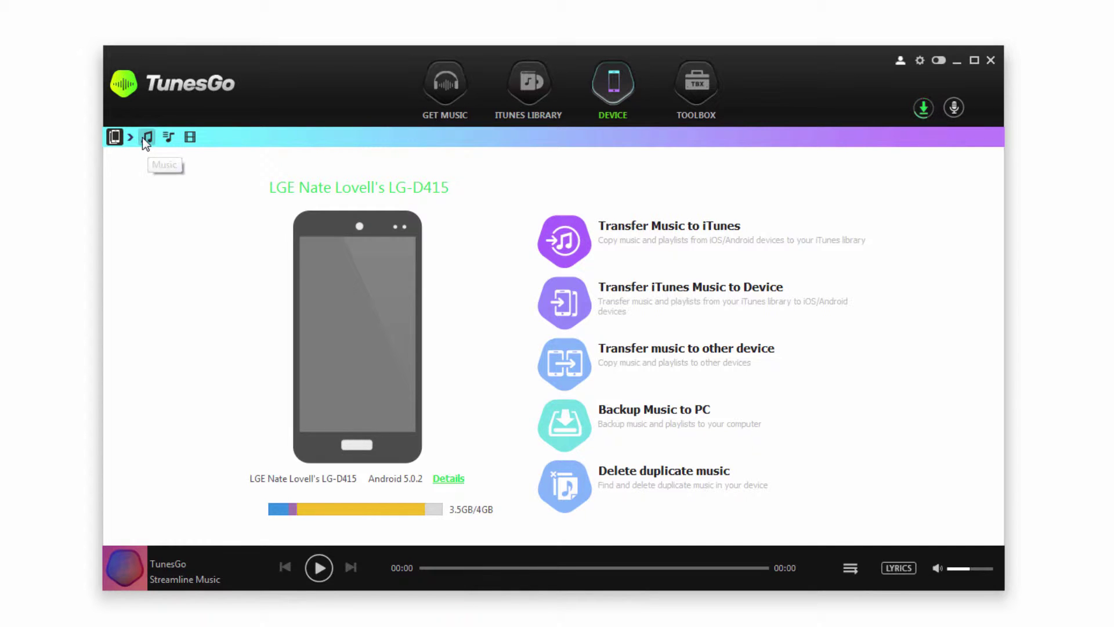
Show the phone's 60-track music list and open the + Add menu
click(144, 140)
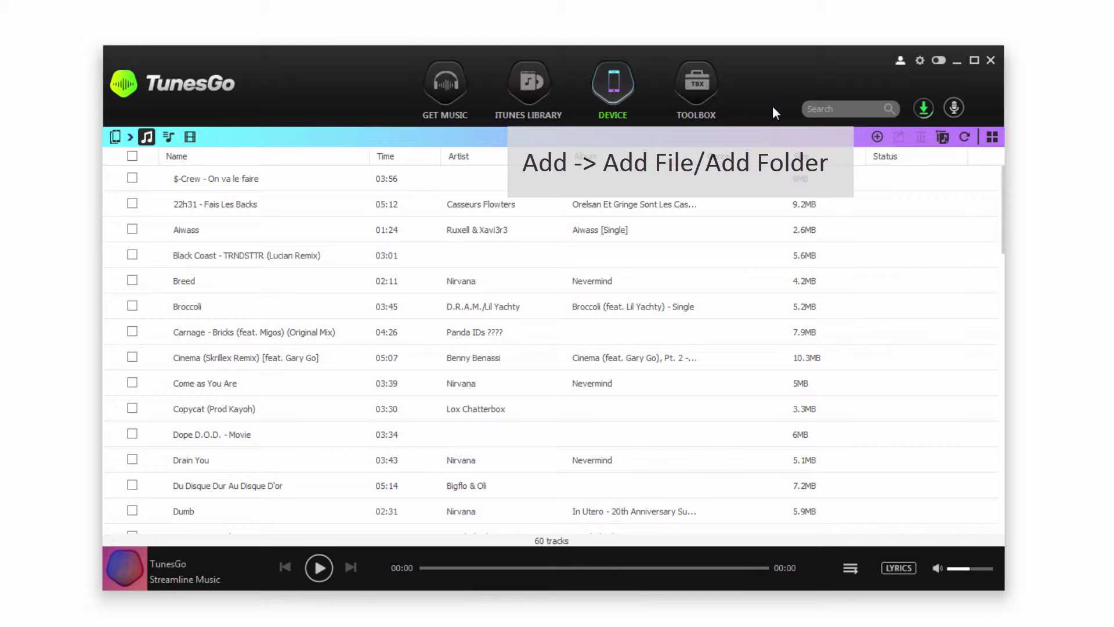
click(877, 137)
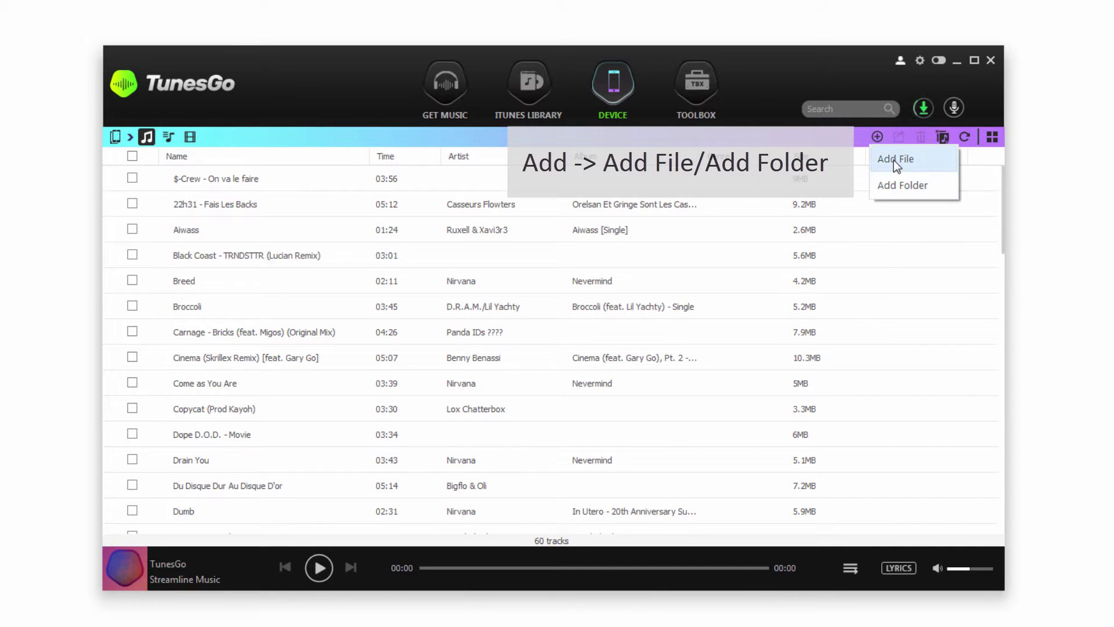
Add Space Travelers.mp3 and jam sesh02.mp3 from My Music to the phone
click(894, 161)
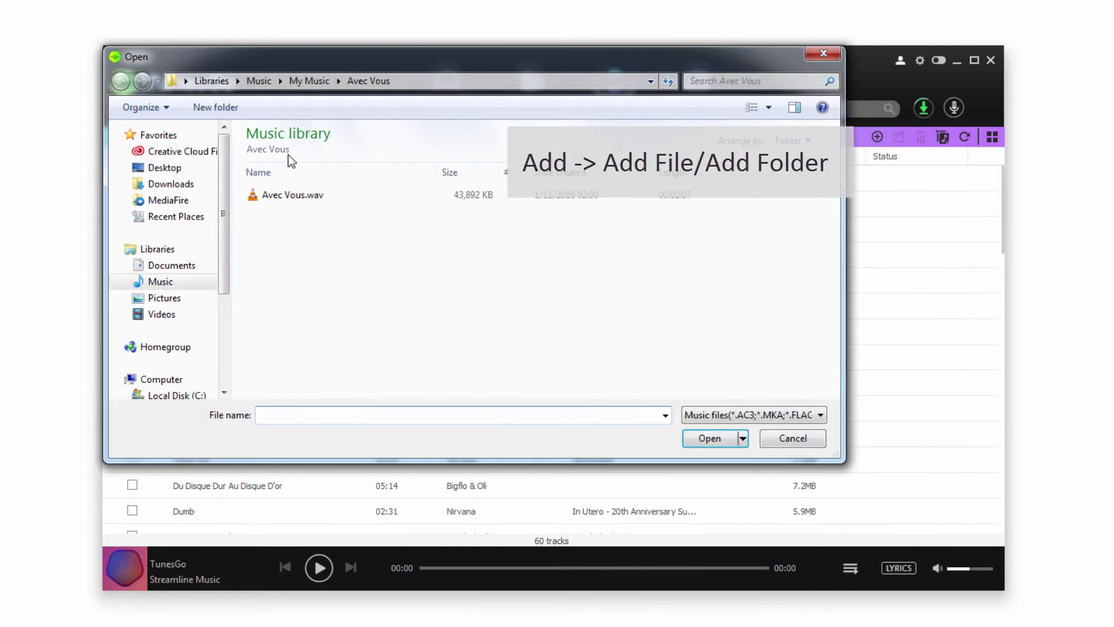
click(318, 83)
click(300, 279)
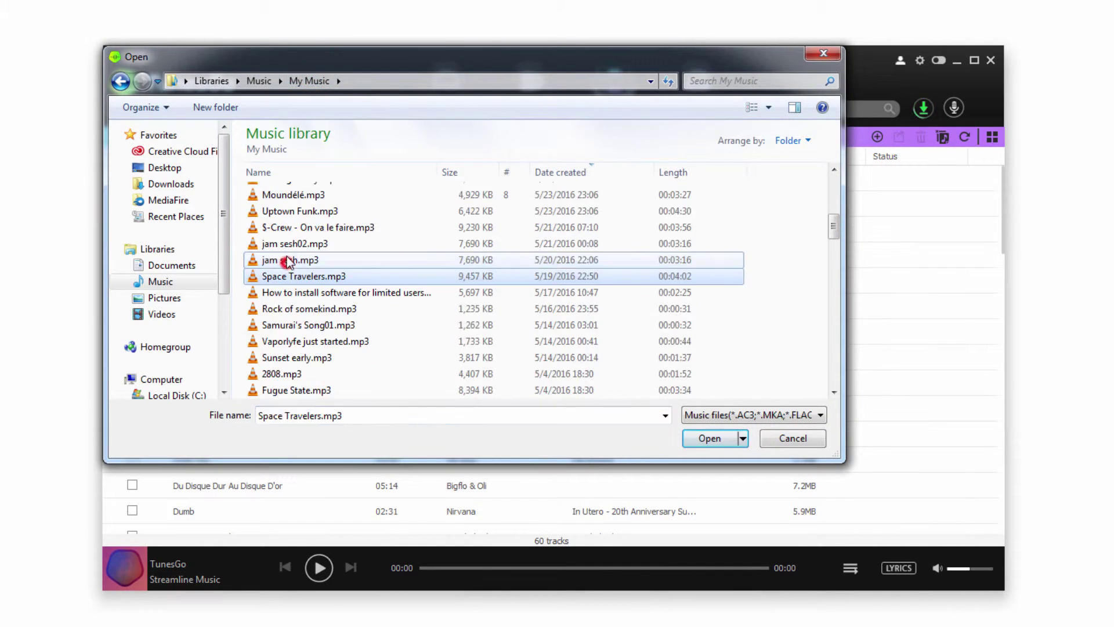
ctrl+click(288, 244)
click(710, 438)
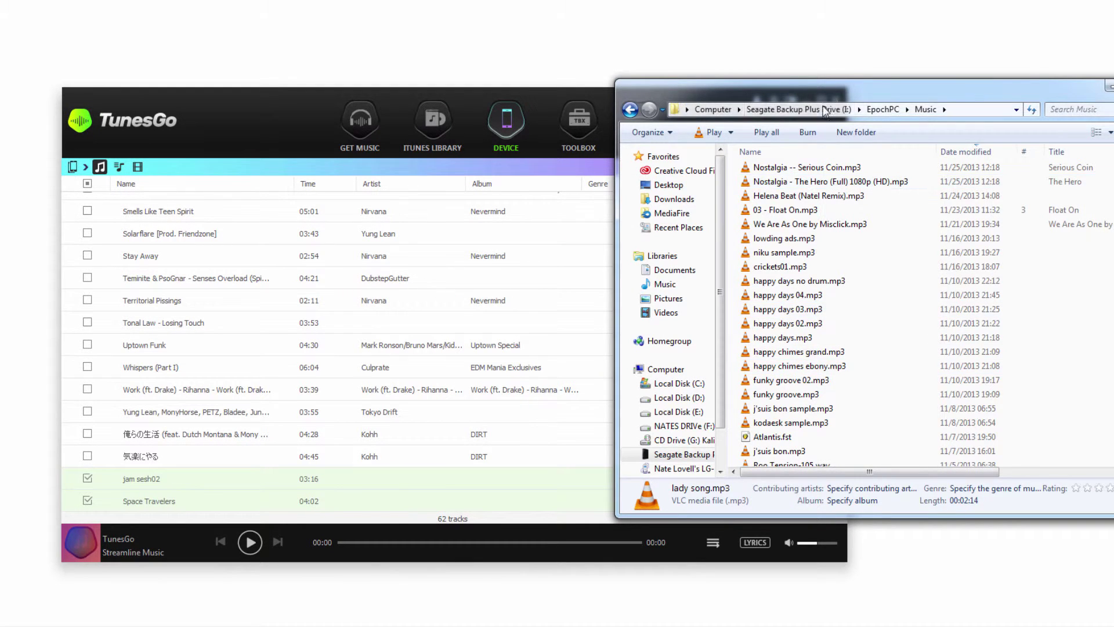
Drag five Explorer songs, lowding ads through happy days 04, into TunesGo's track list
drag(828, 97, 811, 113)
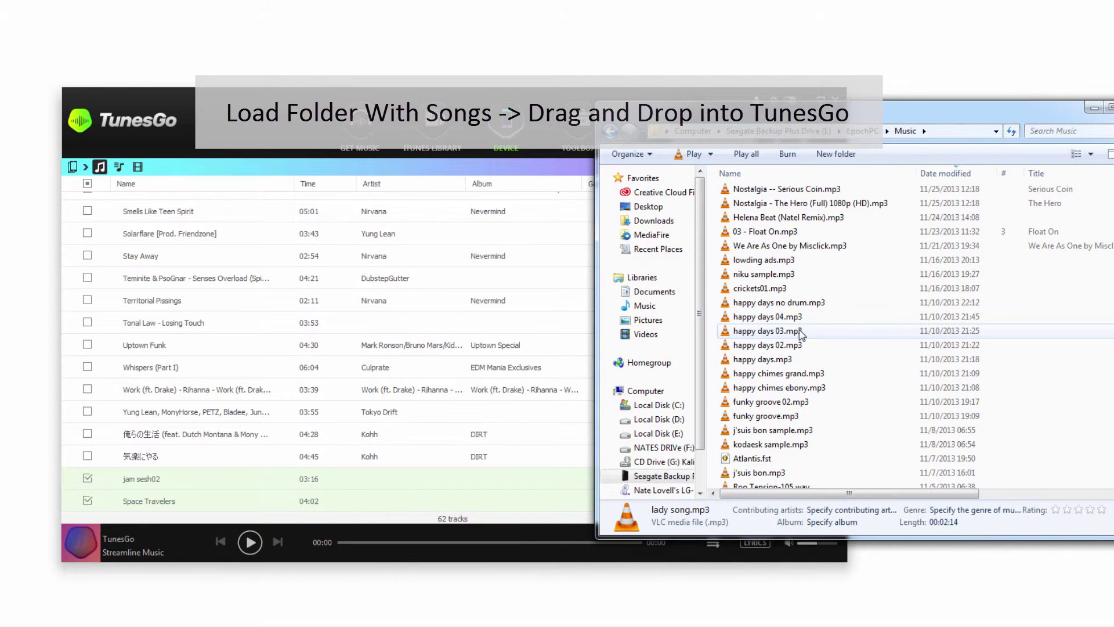
click(771, 260)
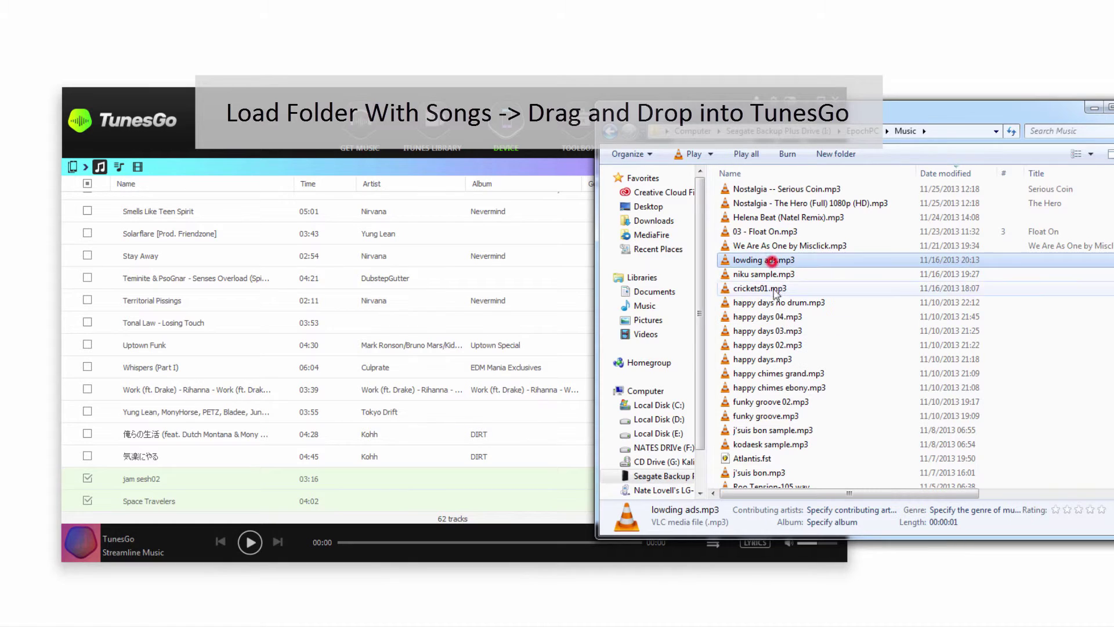
shift+click(767, 316)
mouse_move(764, 274)
mouse_down()
mouse_move(139, 479)
mouse_move(134, 512)
mouse_up()
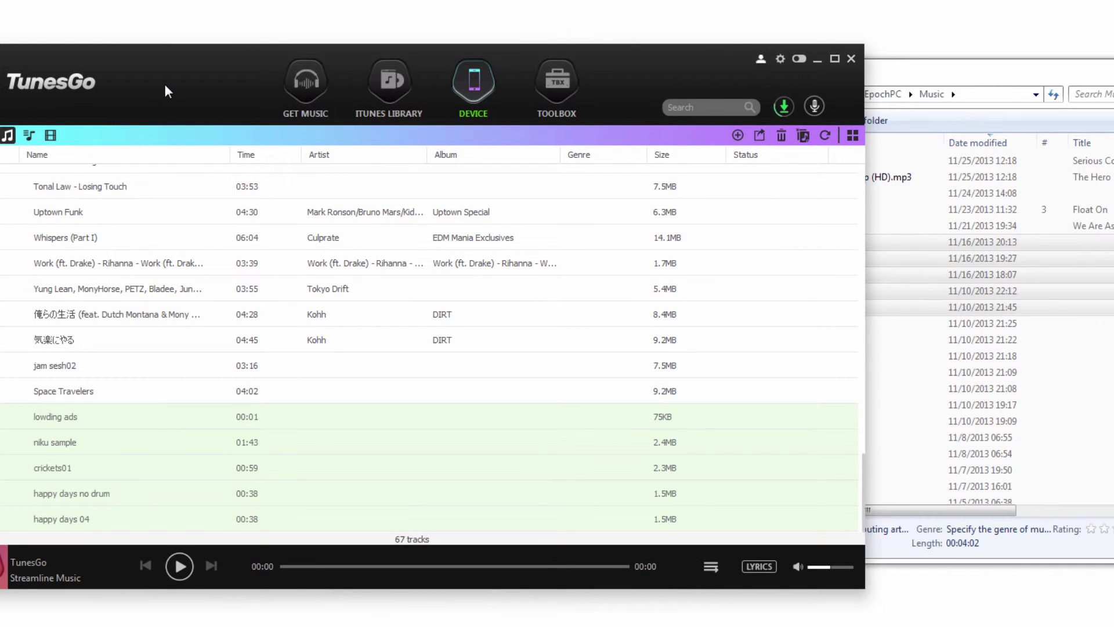
click(978, 70)
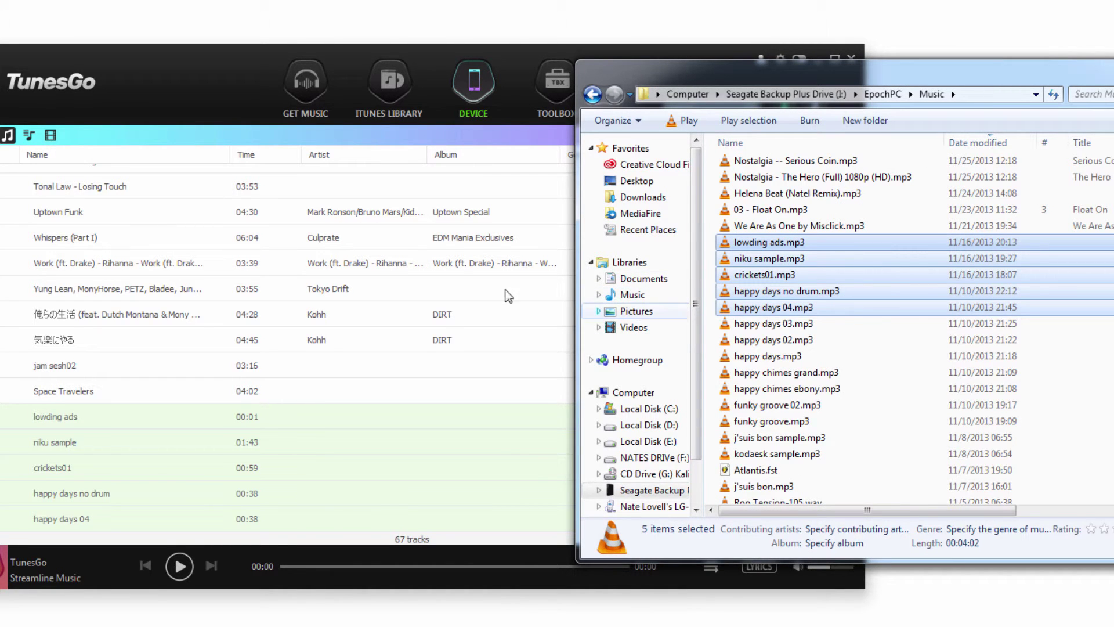
click(198, 89)
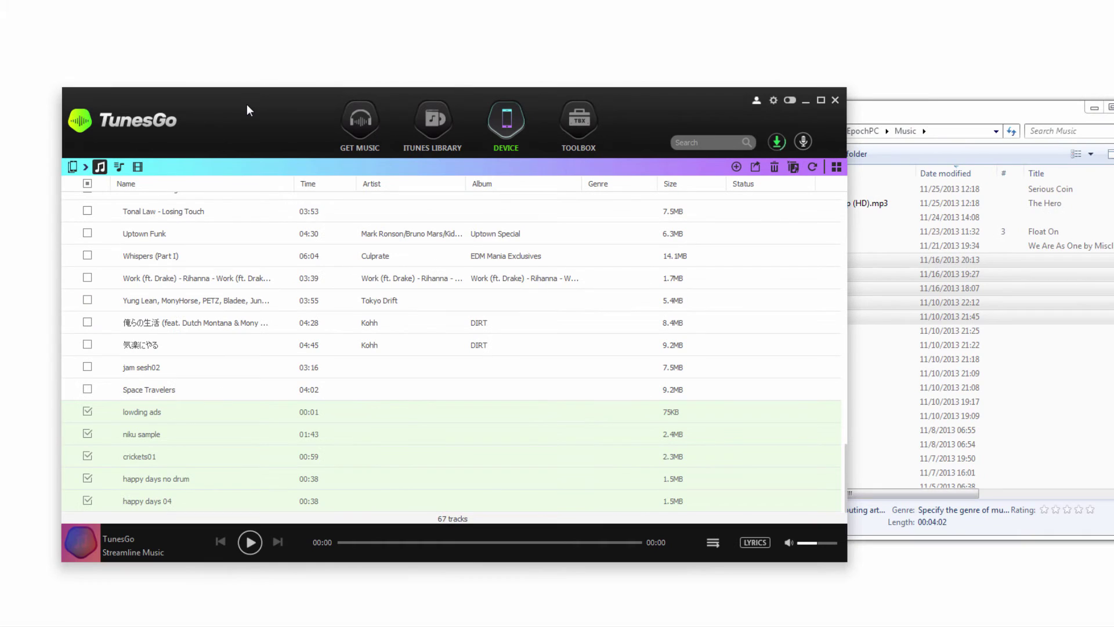